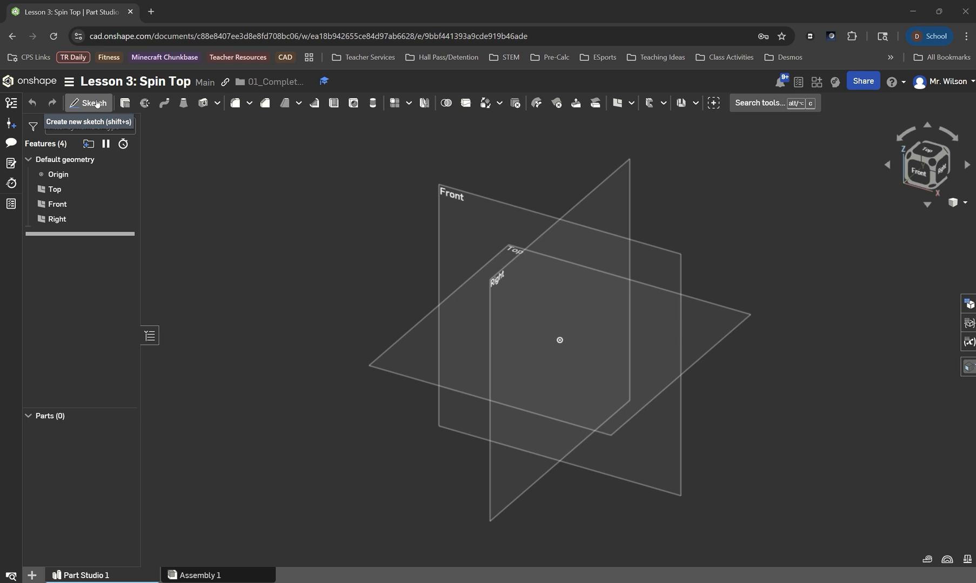
Start a new sketch on the Front plane and turn the view normal to it.
{"action": "left_click", "coordinate": [105, 109]}
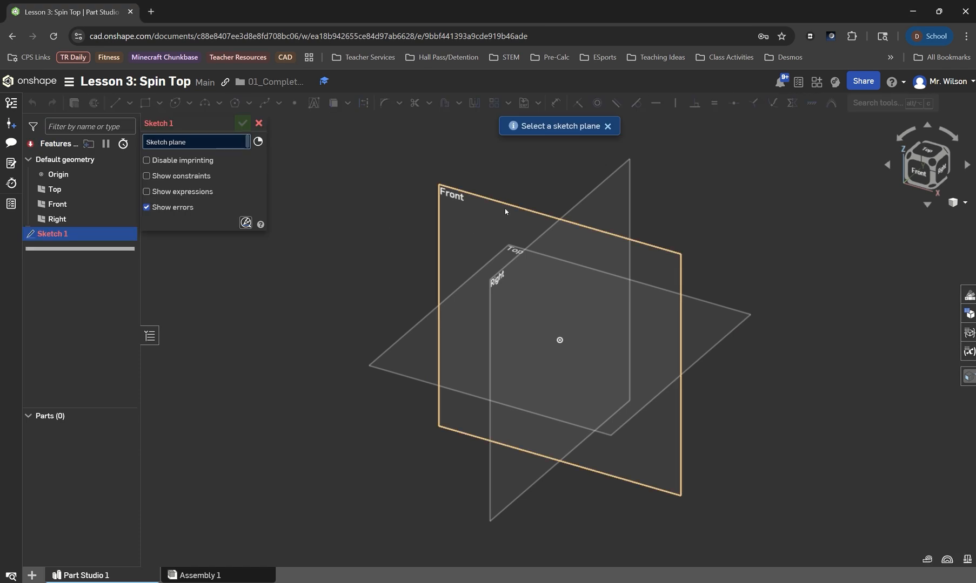
{"action": "left_click", "coordinate": [506, 211]}
{"action": "key", "text": "p"}
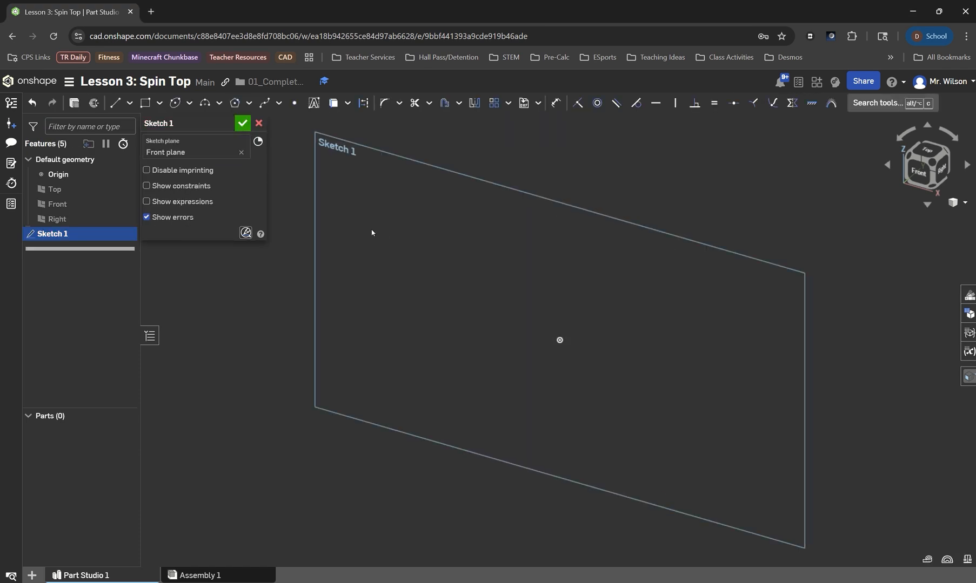
{"action": "key", "text": "n"}
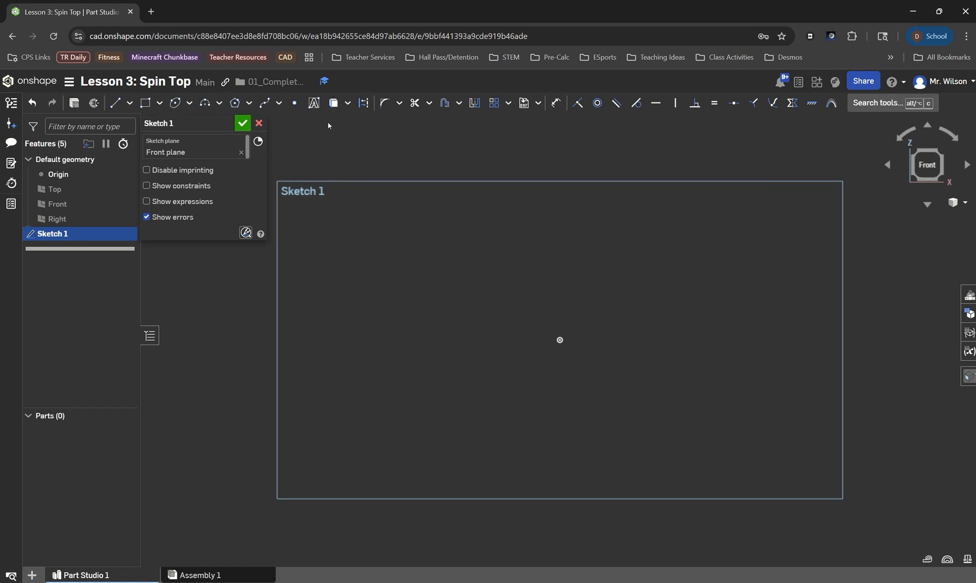
Draw a construction corner rectangle from the origin, 1 in wide and 1.5 in tall.
{"action": "left_click", "coordinate": [143, 106]}
{"action": "left_click", "coordinate": [365, 105]}
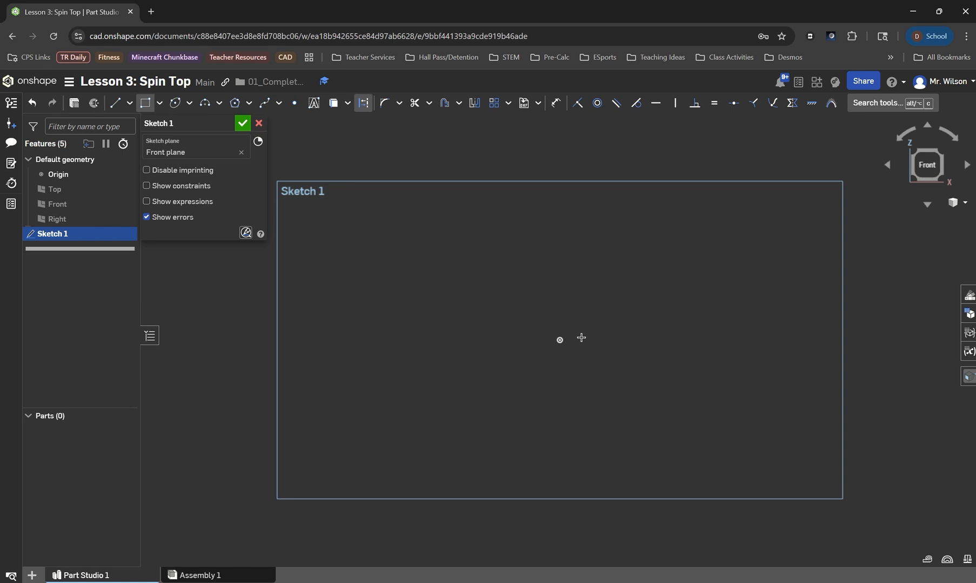
{"action": "left_click", "coordinate": [560, 340]}
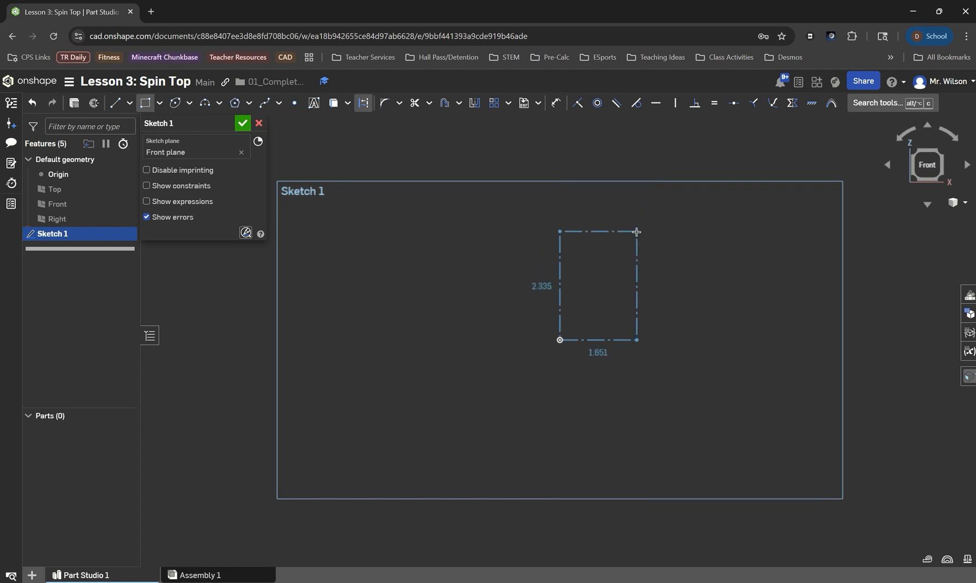
{"action": "left_click", "coordinate": [643, 209]}
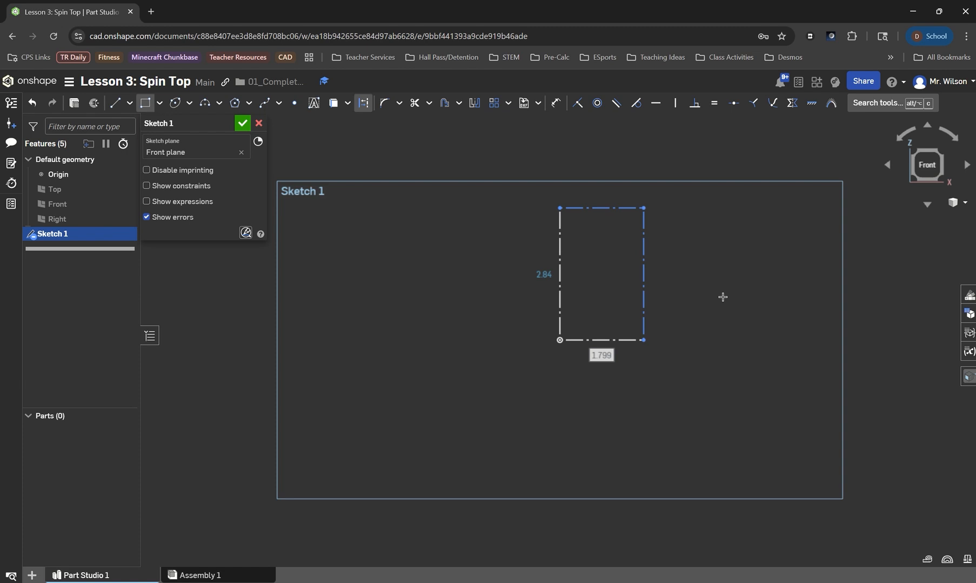
{"action": "type", "text": "1"}
{"action": "key", "text": "Return"}
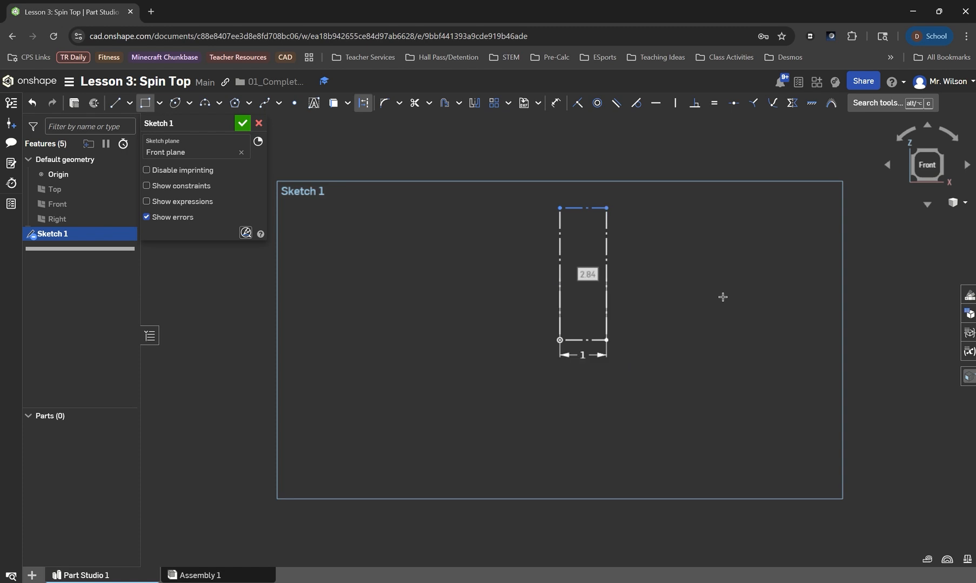
{"action": "type", "text": "1.5"}
{"action": "key", "text": "Return"}
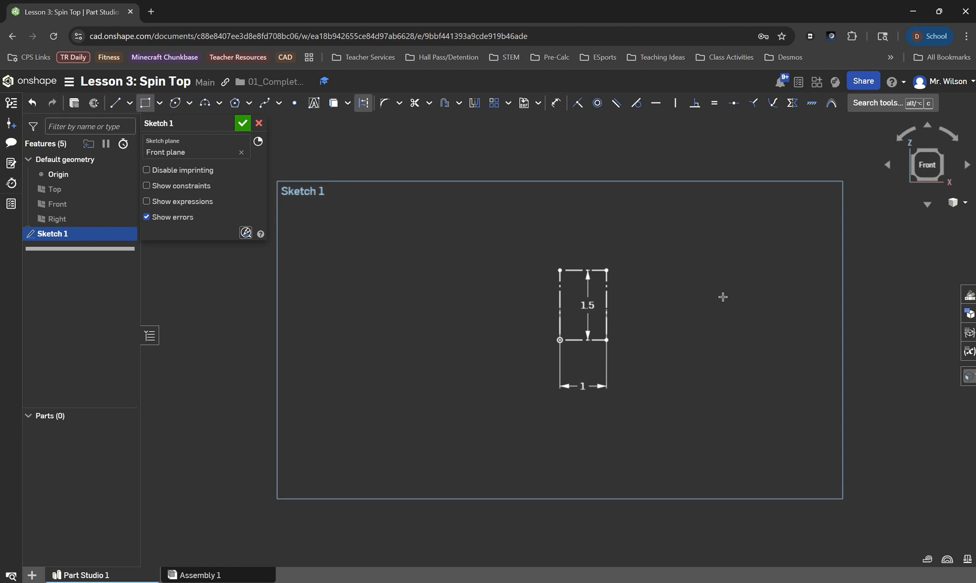
{"action": "key", "text": "Escape"}
Set the construction rectangle's height to 2 in.
{"action": "double_click", "coordinate": [589, 305]}
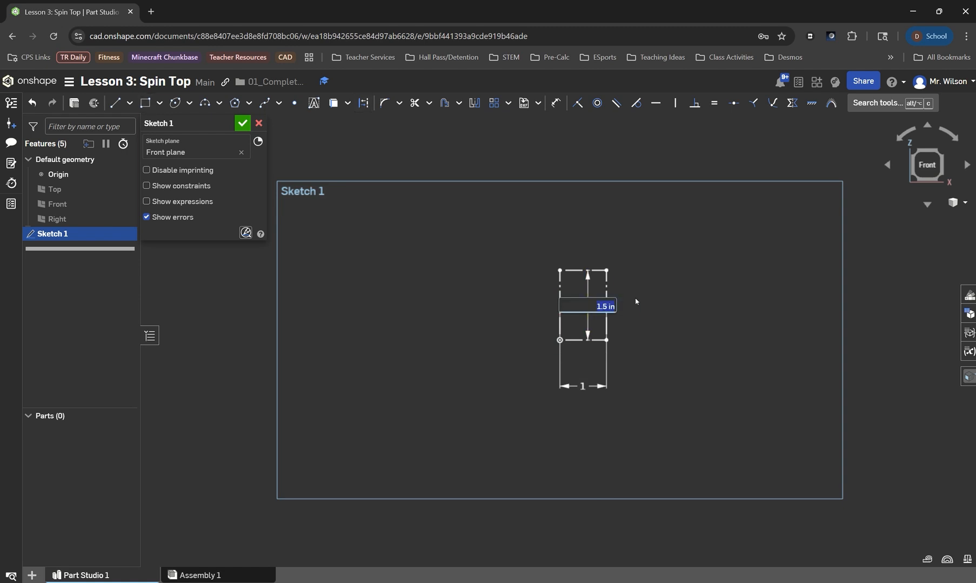
{"action": "type", "text": "2"}
{"action": "key", "text": "Return"}
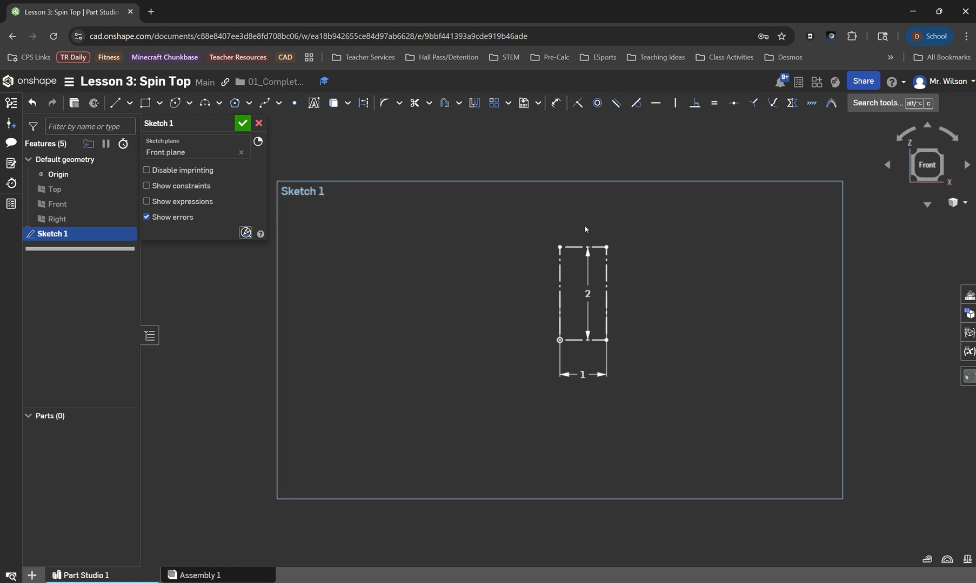
{"action": "left_click", "coordinate": [243, 123]}
{"action": "left_click", "coordinate": [124, 103]}
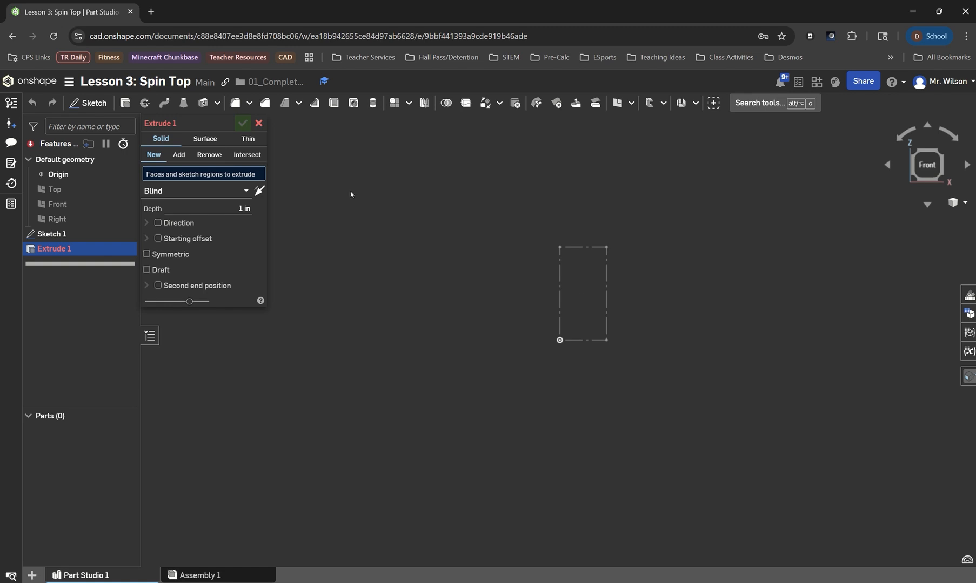
{"action": "left_click", "coordinate": [259, 124]}
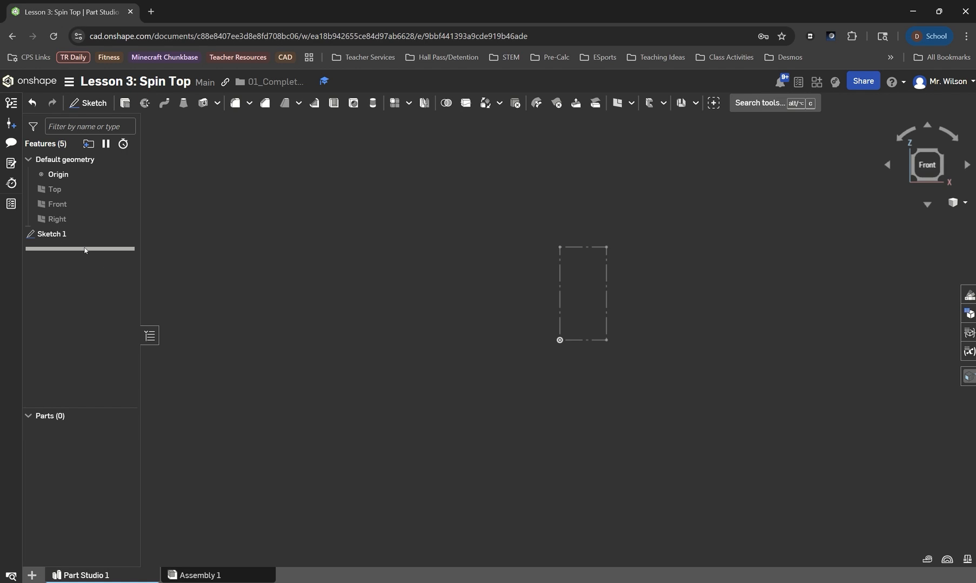
{"action": "double_click", "coordinate": [70, 234]}
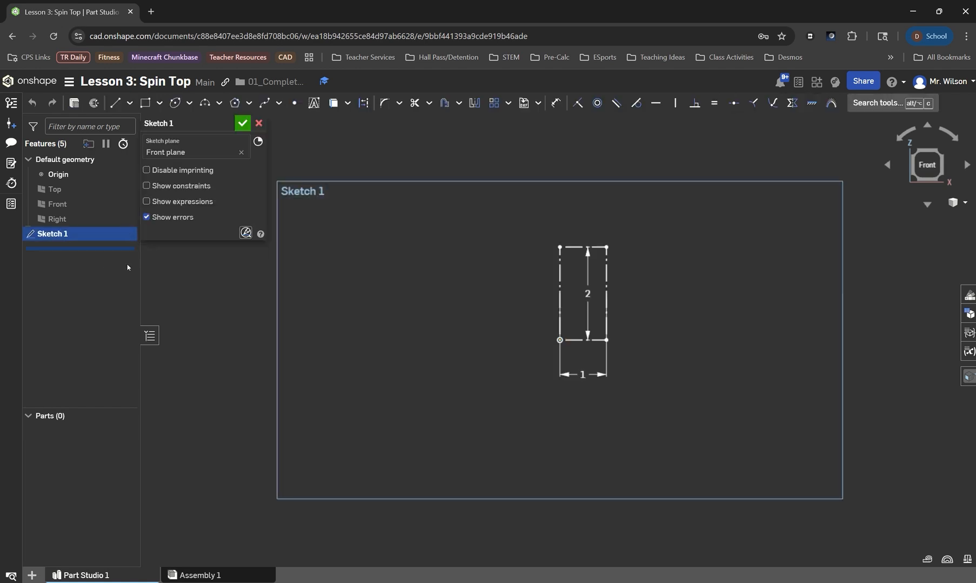
Draw a line from the origin up the rectangle's left edge, then 0.25 in along its top edge.
{"action": "scroll", "coordinate": [588, 283], "scroll_direction": "up", "scroll_amount": 5}
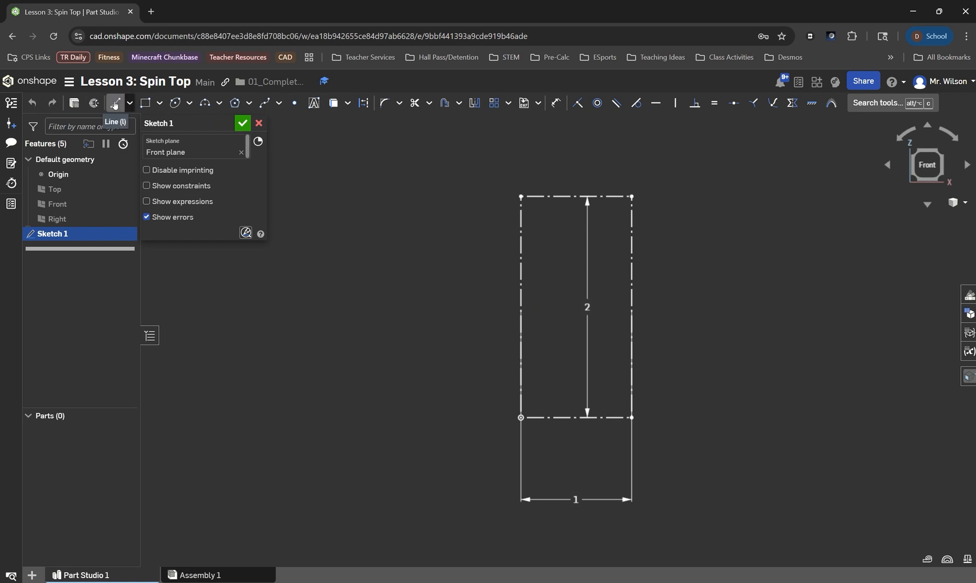
{"action": "left_click", "coordinate": [114, 103]}
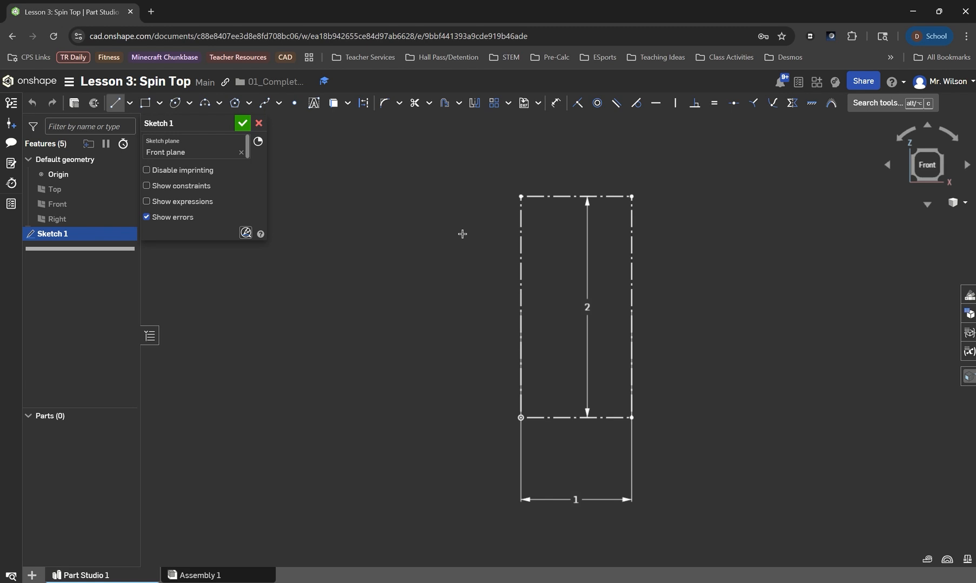
{"action": "left_click", "coordinate": [521, 418]}
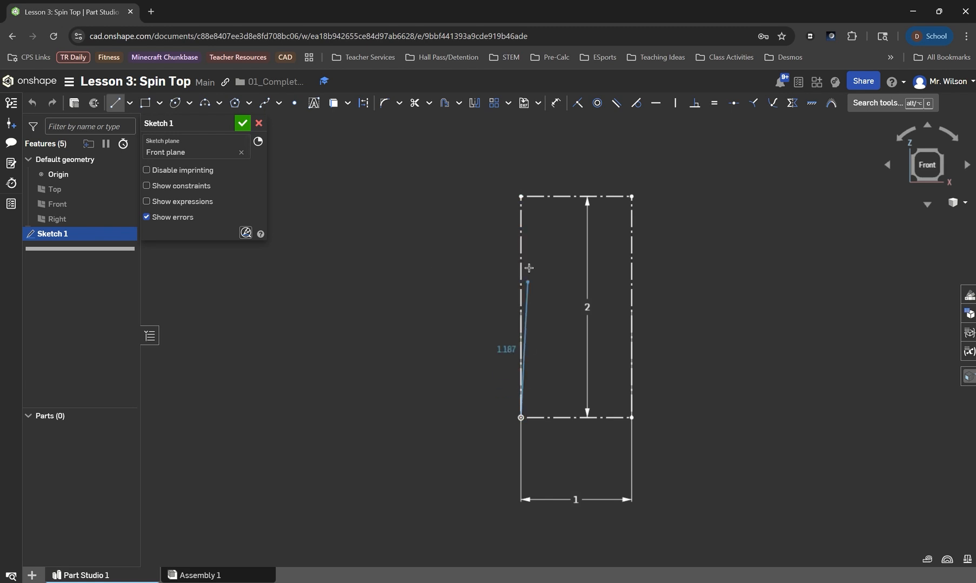
{"action": "left_click", "coordinate": [521, 196]}
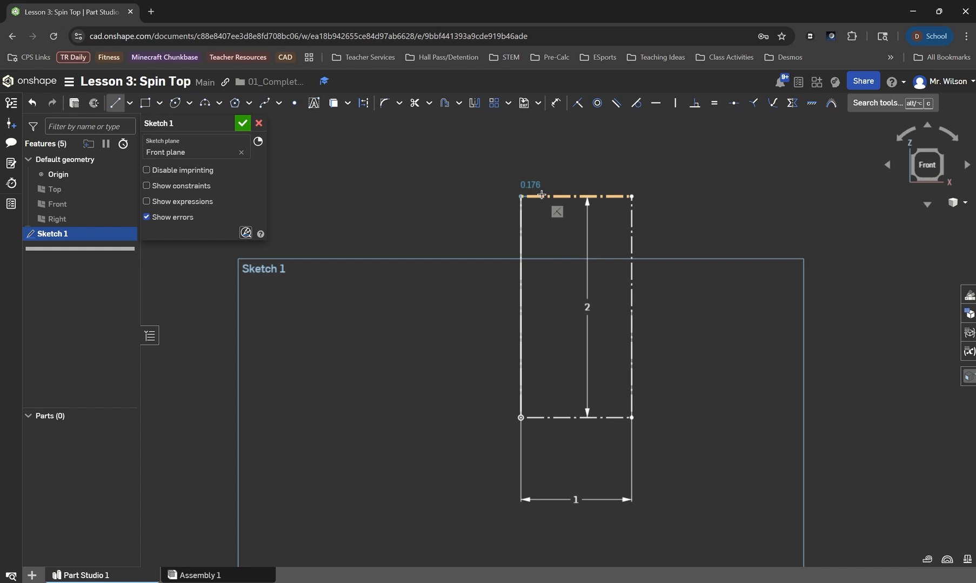
{"action": "left_click", "coordinate": [544, 195]}
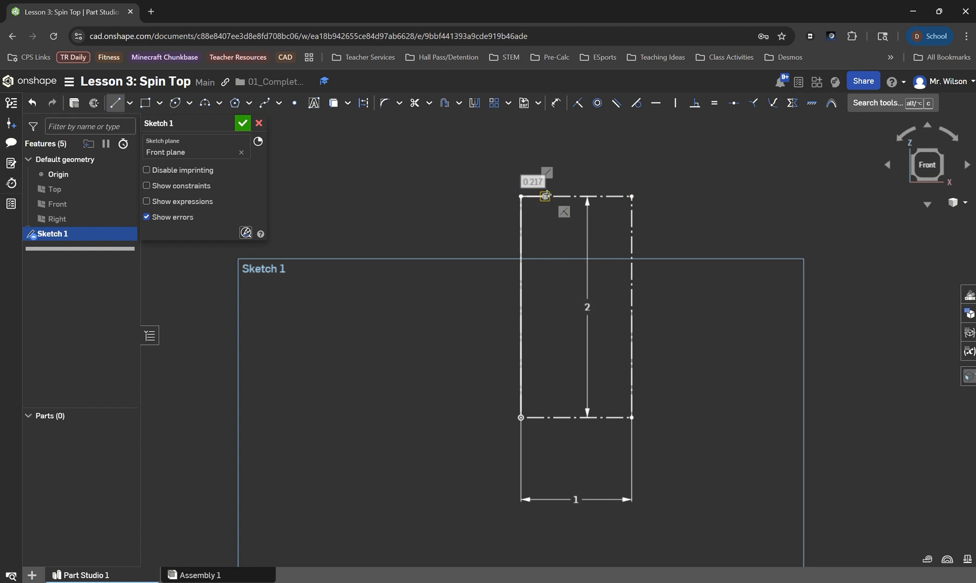
{"action": "type", "text": "."}
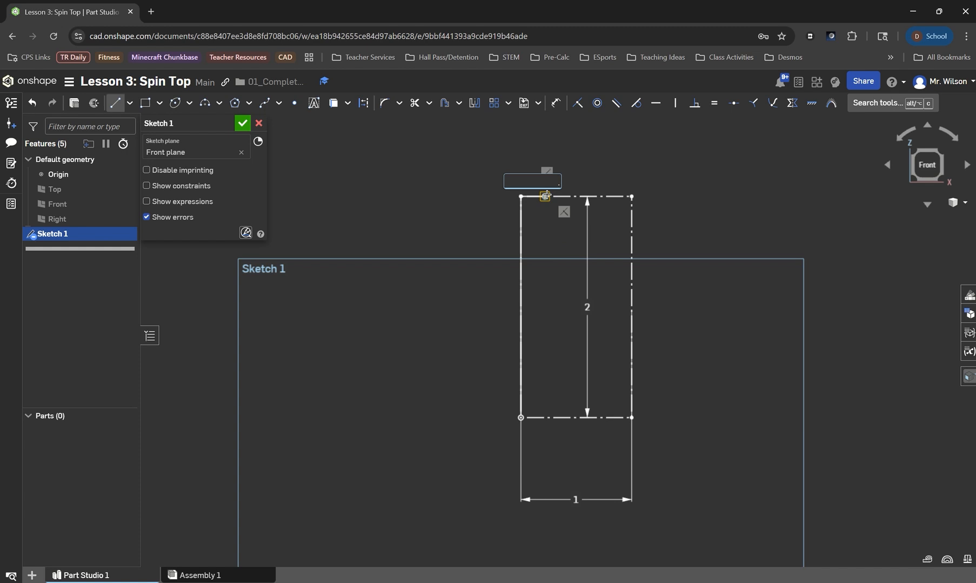
{"action": "type", "text": "25"}
{"action": "key", "text": "Return"}
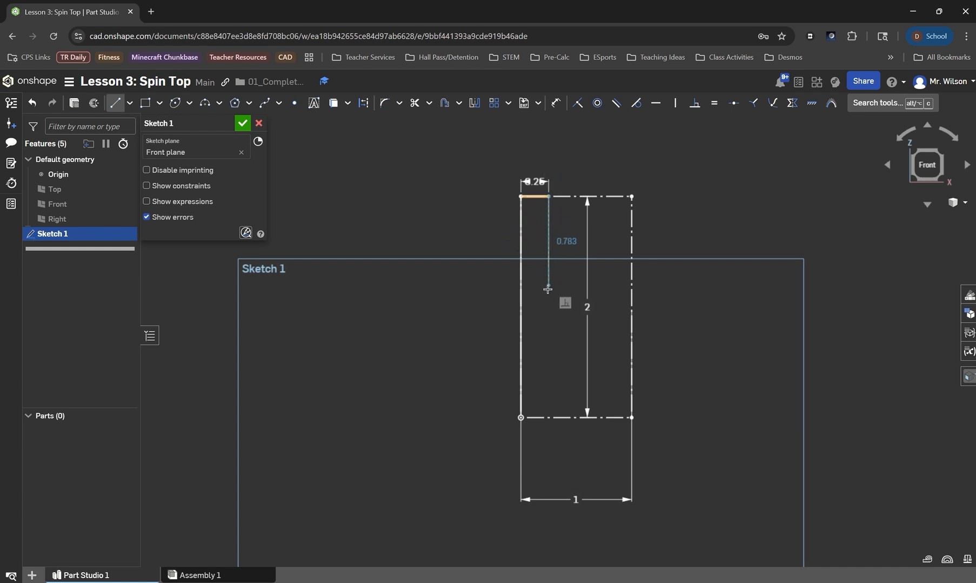
Continue the line 1.25 in downward, then horizontally about 0.63 in toward the rectangle's right edge.
{"action": "left_click", "coordinate": [546, 332]}
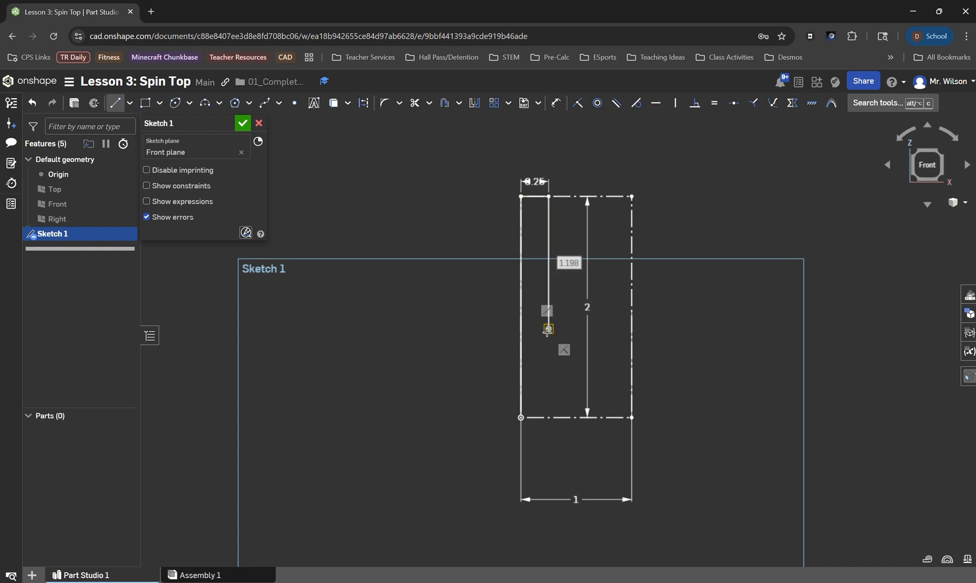
{"action": "type", "text": "1.25"}
{"action": "key", "text": "Return"}
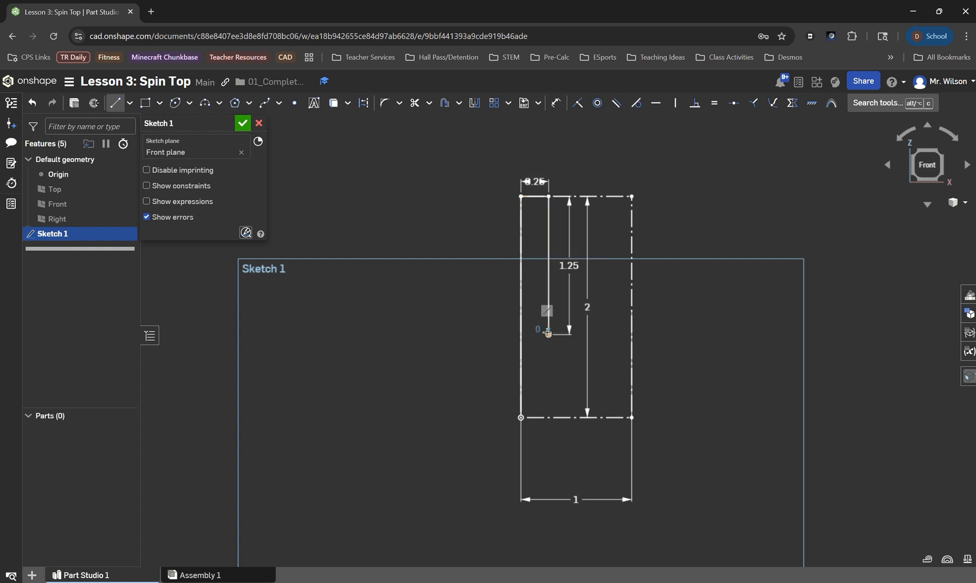
{"action": "left_click", "coordinate": [617, 333]}
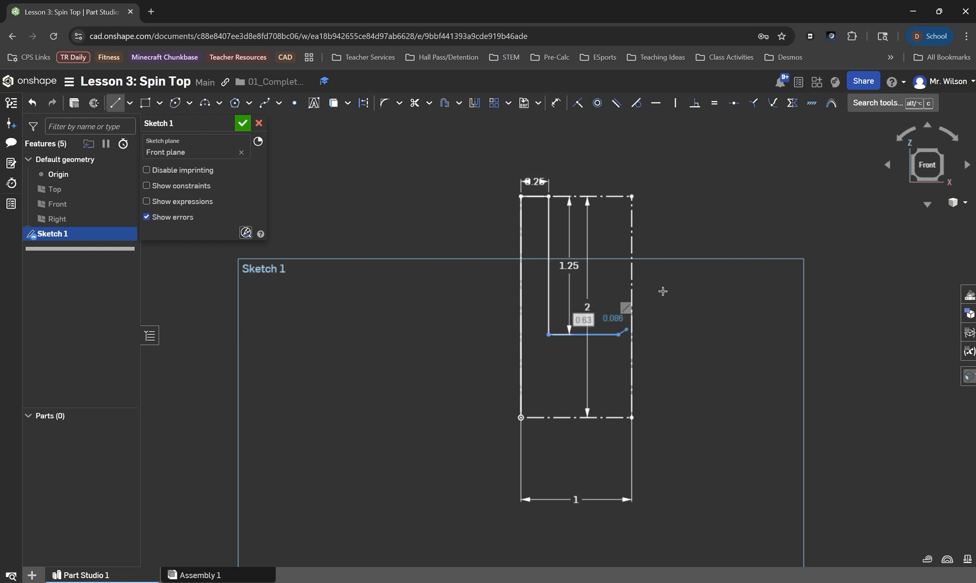
{"action": "key", "text": "Escape"}
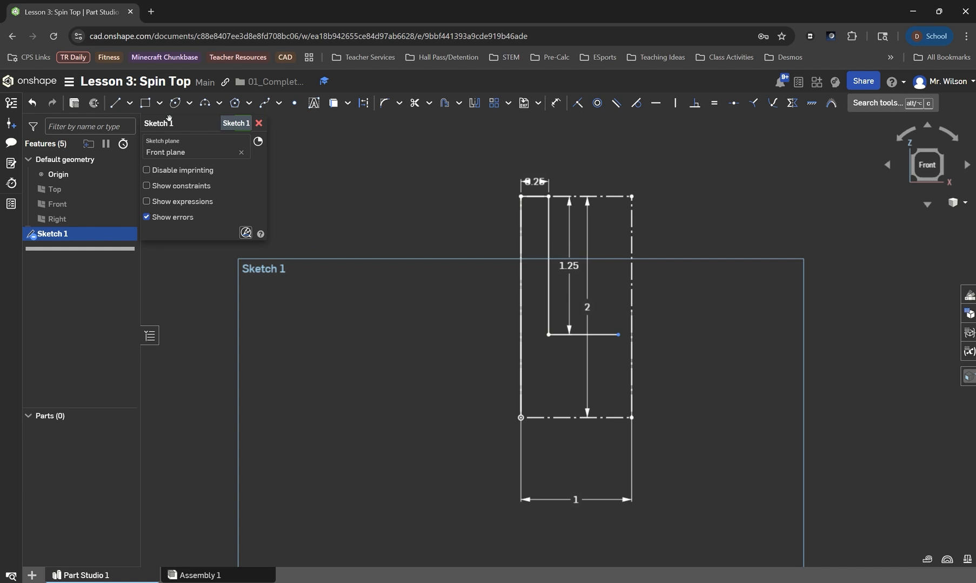
Draw a spline from the horizontal line's end, bulging to the right edge and curving down to the origin.
{"action": "left_click", "coordinate": [265, 107]}
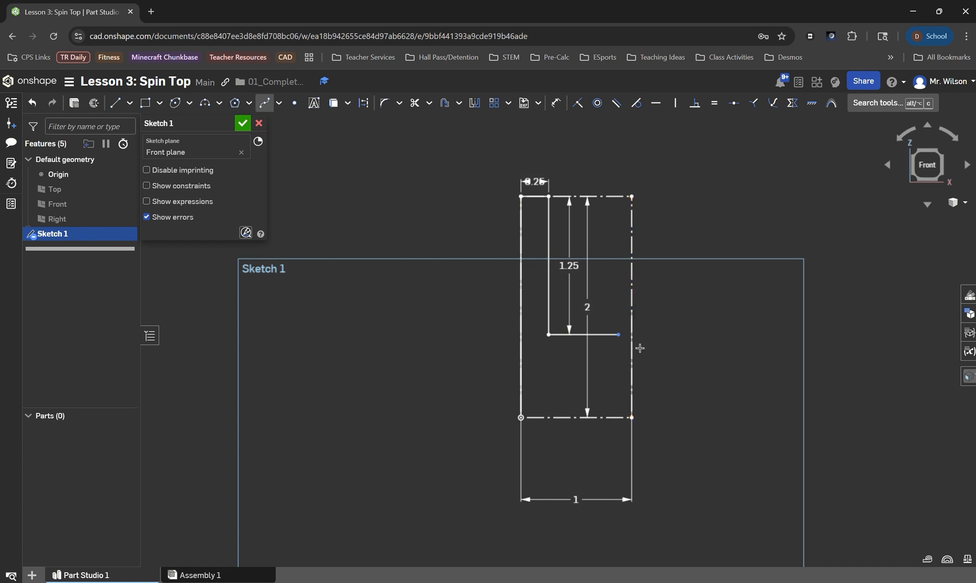
{"action": "scroll", "coordinate": [635, 344], "scroll_direction": "up", "scroll_amount": 5}
{"action": "scroll", "coordinate": [567, 414], "scroll_direction": "up", "scroll_amount": 1}
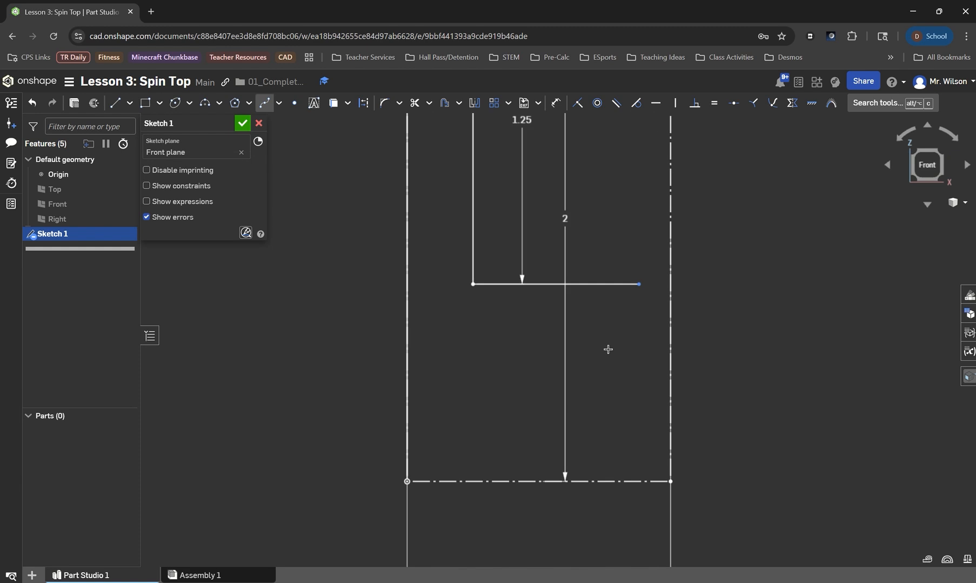
{"action": "left_click", "coordinate": [639, 284]}
{"action": "left_click", "coordinate": [661, 289]}
{"action": "left_click", "coordinate": [670, 299]}
{"action": "left_click", "coordinate": [659, 338]}
{"action": "left_click", "coordinate": [508, 460]}
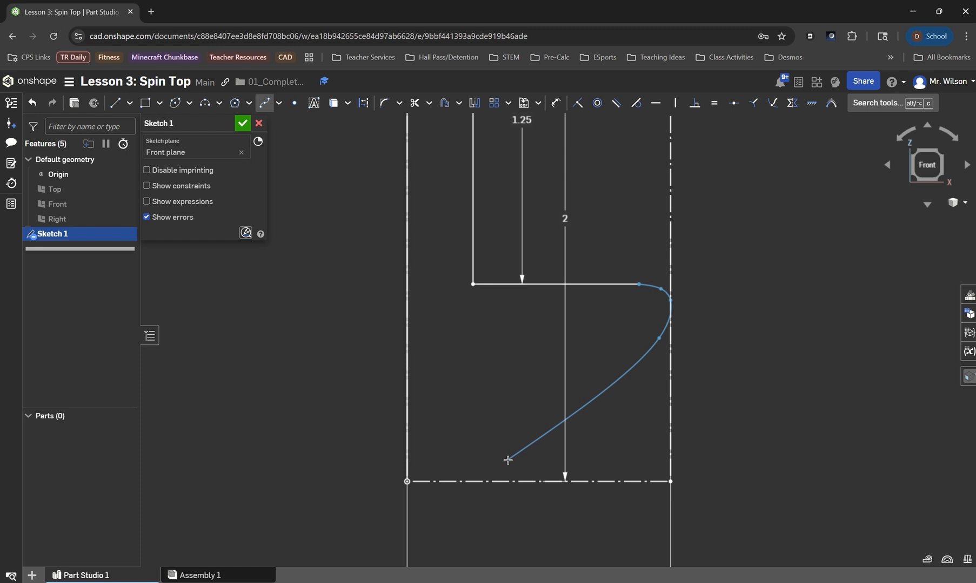
{"action": "left_click", "coordinate": [406, 482]}
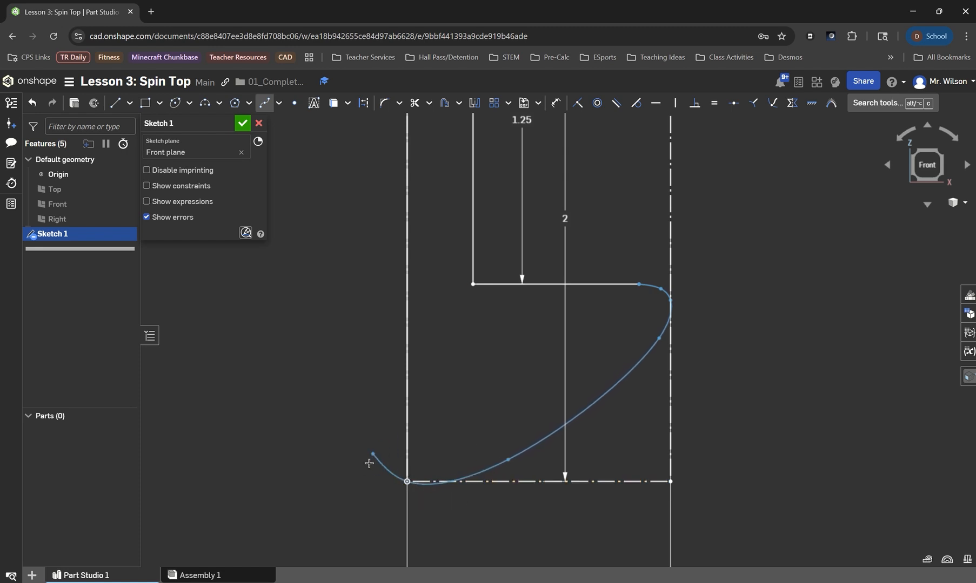
{"action": "key", "text": "Escape"}
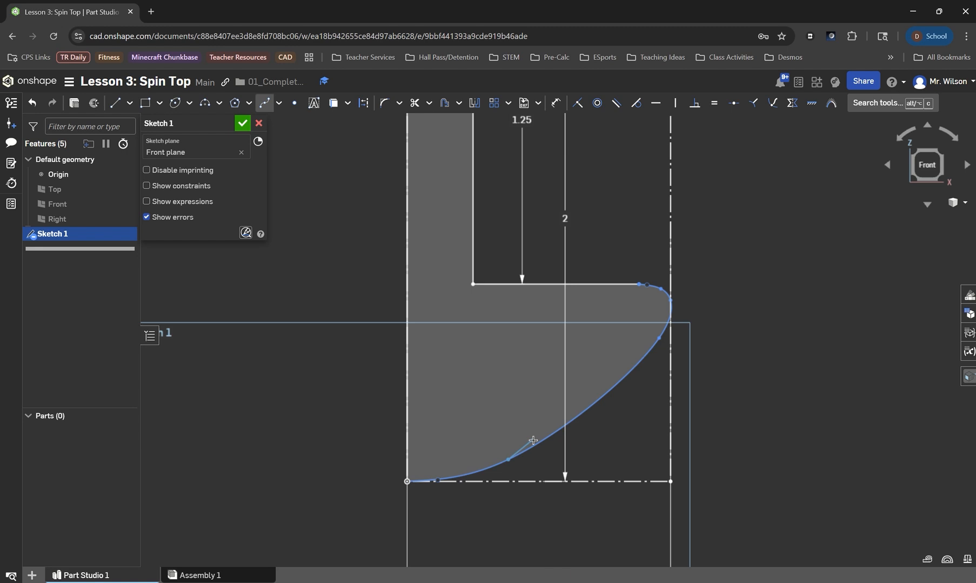
Reshape the spline by moving two of its interior points, then finish the sketch.
{"action": "key", "text": "Escape"}
{"action": "key", "text": "ctrl+z"}
{"action": "left_click_drag", "start_coordinate": [508, 462], "coordinate": [556, 414]}
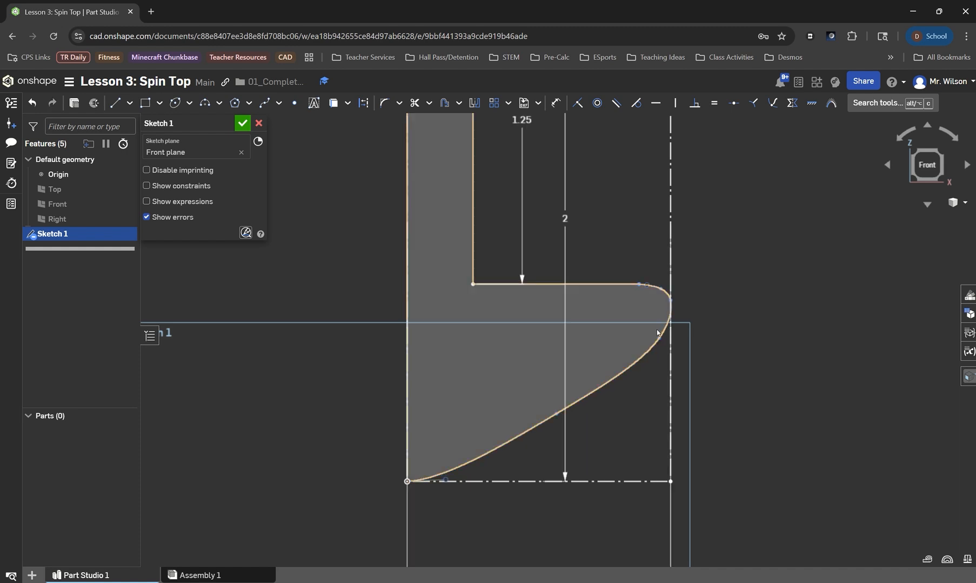
{"action": "left_click_drag", "start_coordinate": [658, 338], "coordinate": [648, 336]}
{"action": "scroll", "coordinate": [641, 375], "scroll_direction": "down", "scroll_amount": 3}
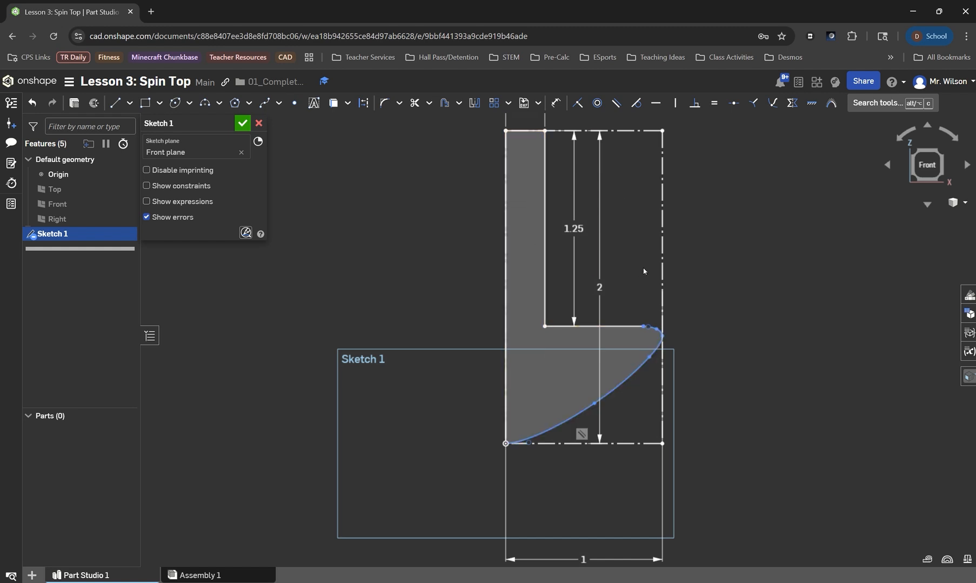
{"action": "left_click", "coordinate": [242, 124]}
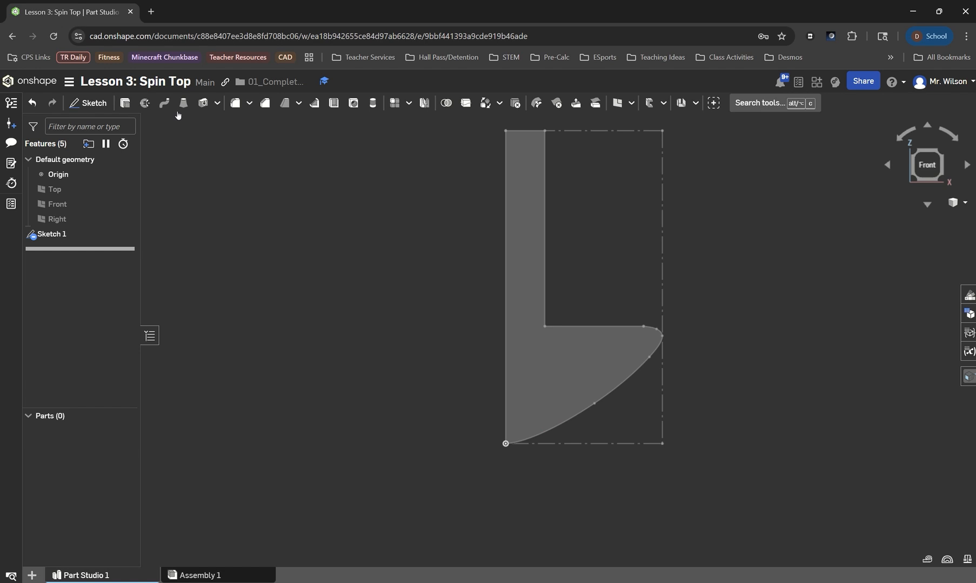
Revolve the sketch region a full turn as a new solid about the profile's left vertical edge.
{"action": "left_click", "coordinate": [145, 103]}
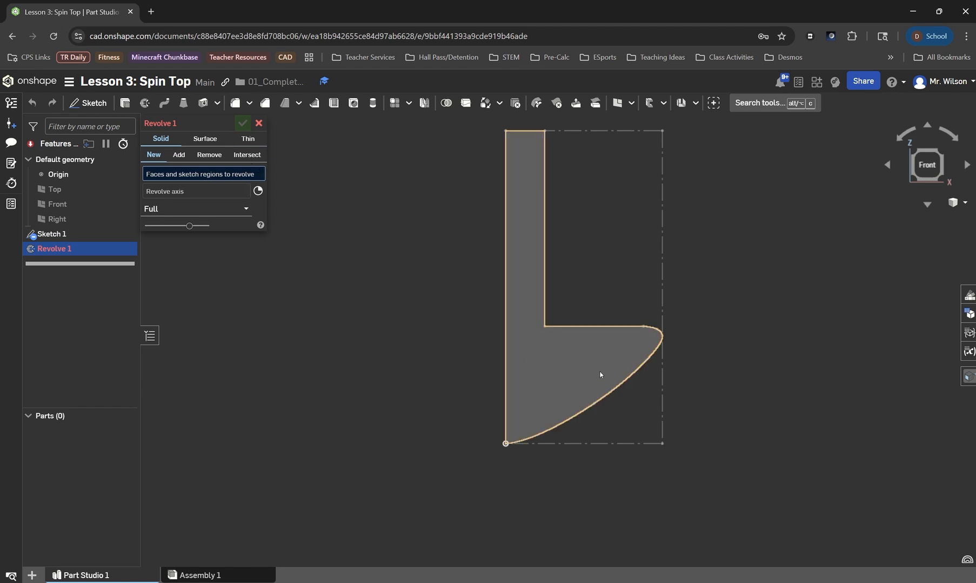
{"action": "left_click", "coordinate": [559, 362]}
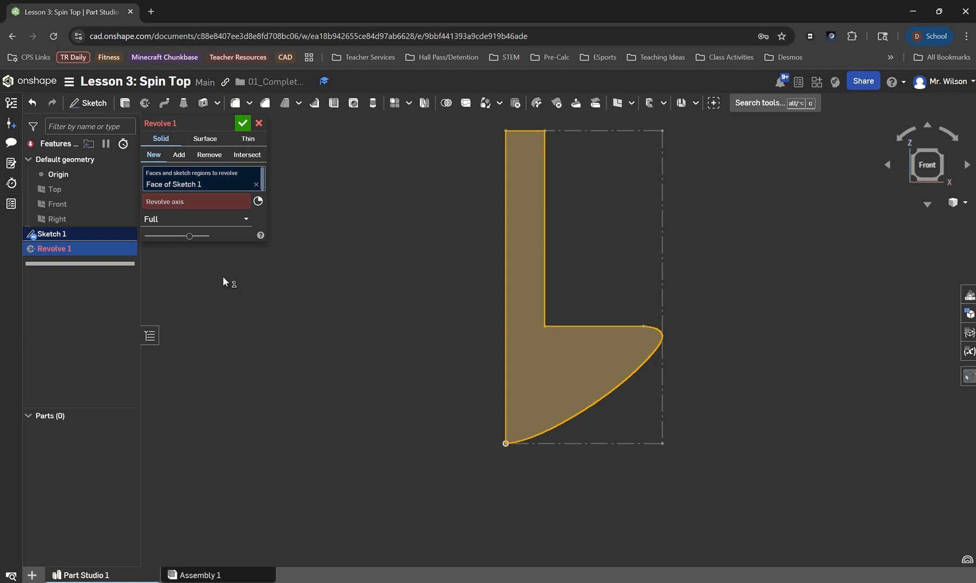
{"action": "left_click", "coordinate": [183, 203]}
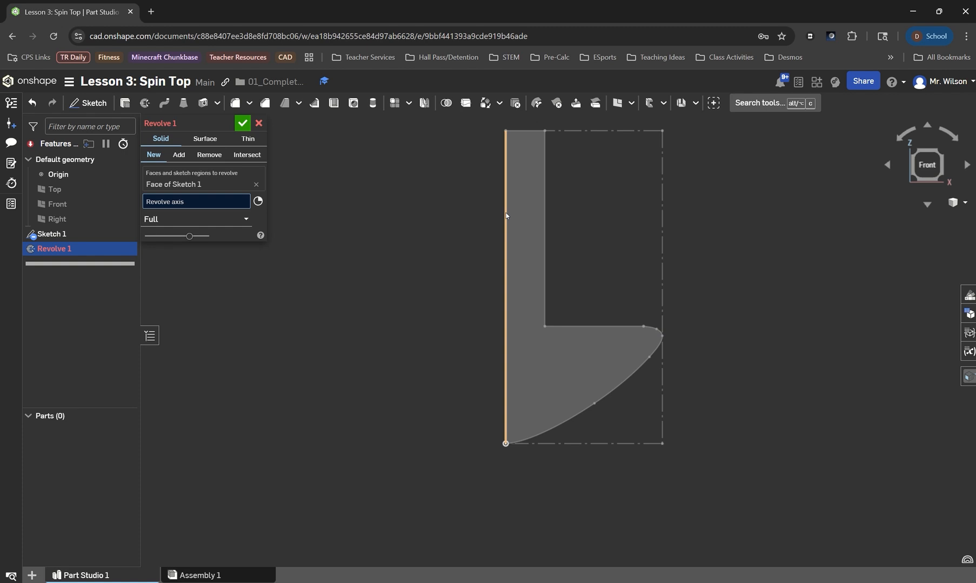
{"action": "left_click", "coordinate": [506, 248]}
{"action": "mouse_move", "coordinate": [617, 450]}
{"action": "right_mouse_down"}
{"action": "mouse_move", "coordinate": [612, 481]}
{"action": "mouse_move", "coordinate": [625, 455]}
{"action": "mouse_move", "coordinate": [620, 433]}
{"action": "mouse_move", "coordinate": [540, 472]}
{"action": "mouse_move", "coordinate": [541, 448]}
{"action": "right_mouse_up"}
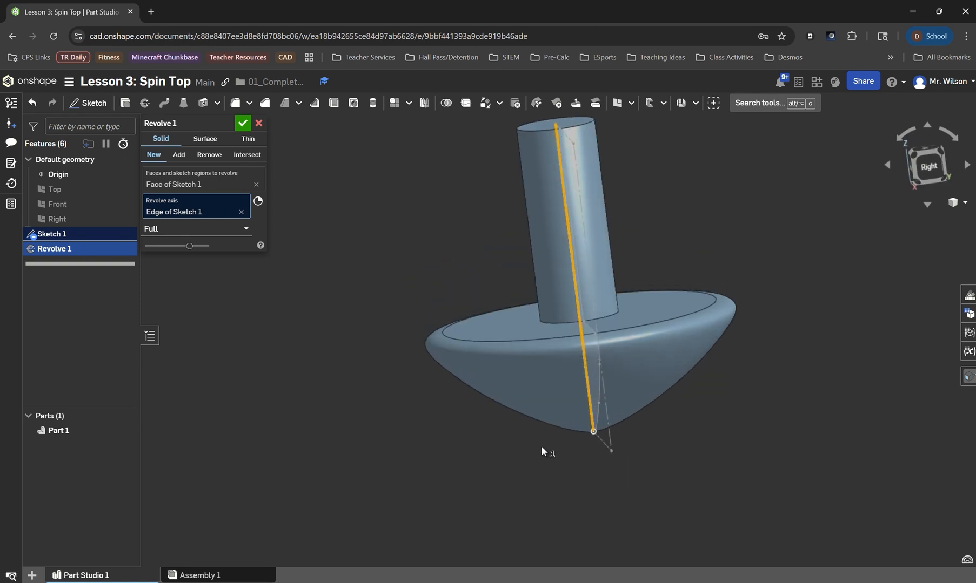
{"action": "left_click", "coordinate": [238, 123]}
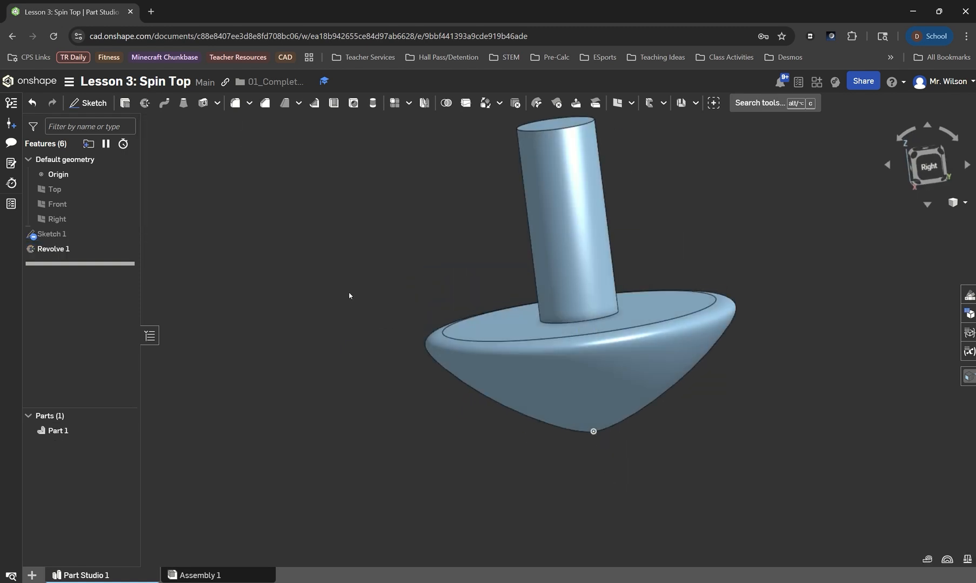
Rename the part as Spin Top.
{"action": "right_click", "coordinate": [307, 293]}
{"action": "left_click", "coordinate": [338, 338]}
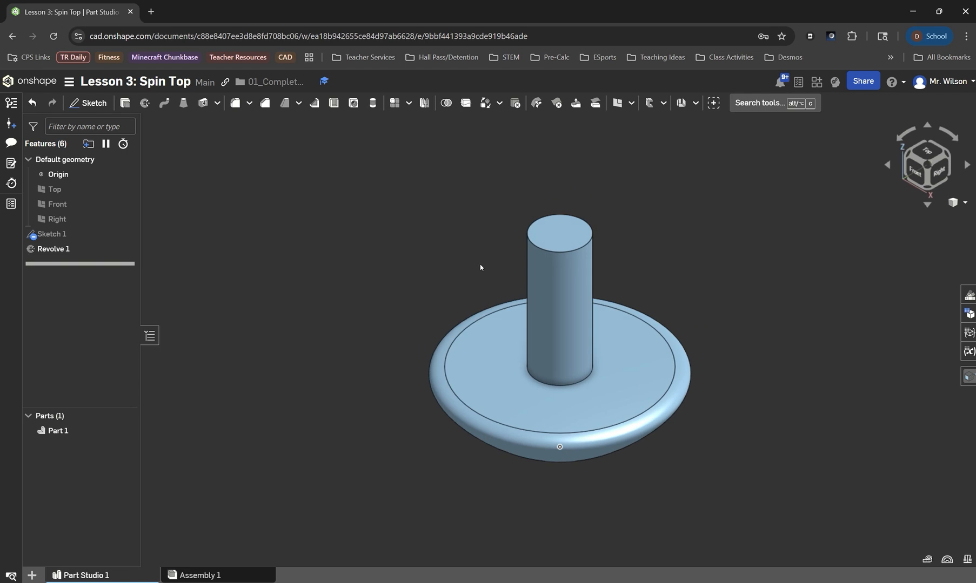
{"action": "mouse_move", "coordinate": [681, 475]}
{"action": "right_mouse_down"}
{"action": "mouse_move", "coordinate": [684, 434]}
{"action": "mouse_move", "coordinate": [688, 460]}
{"action": "right_mouse_up"}
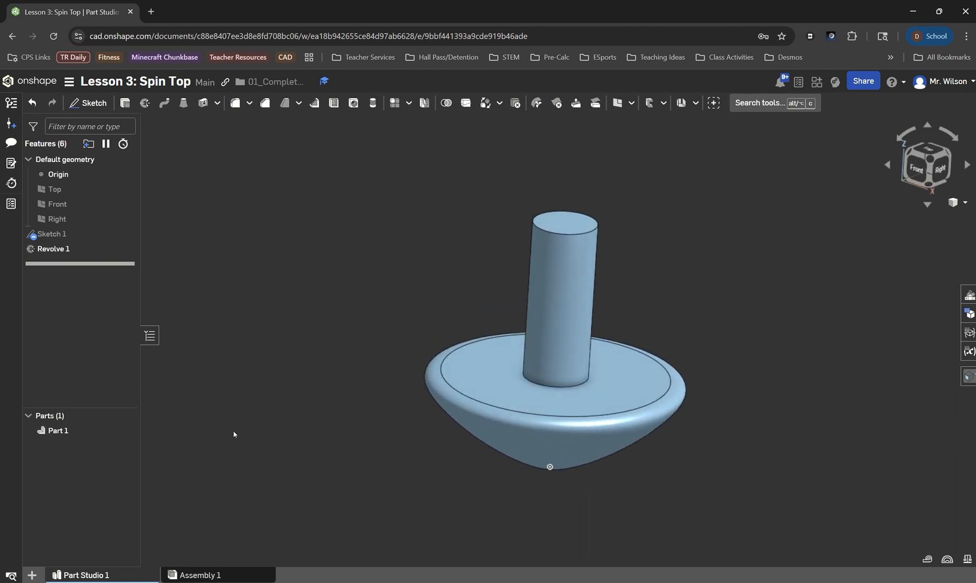
{"action": "right_click", "coordinate": [56, 432]}
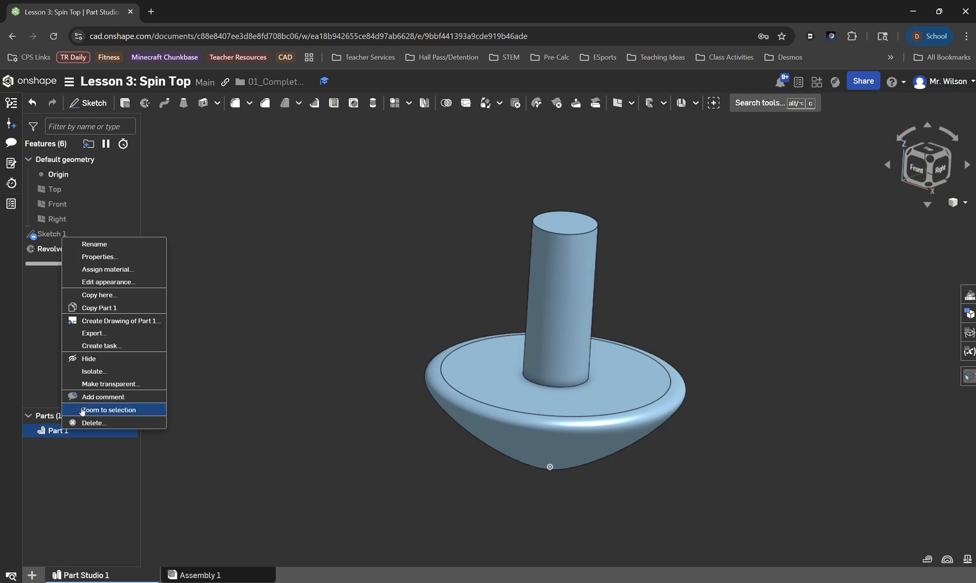
{"action": "left_click", "coordinate": [98, 248]}
{"action": "type", "text": "Sp"}
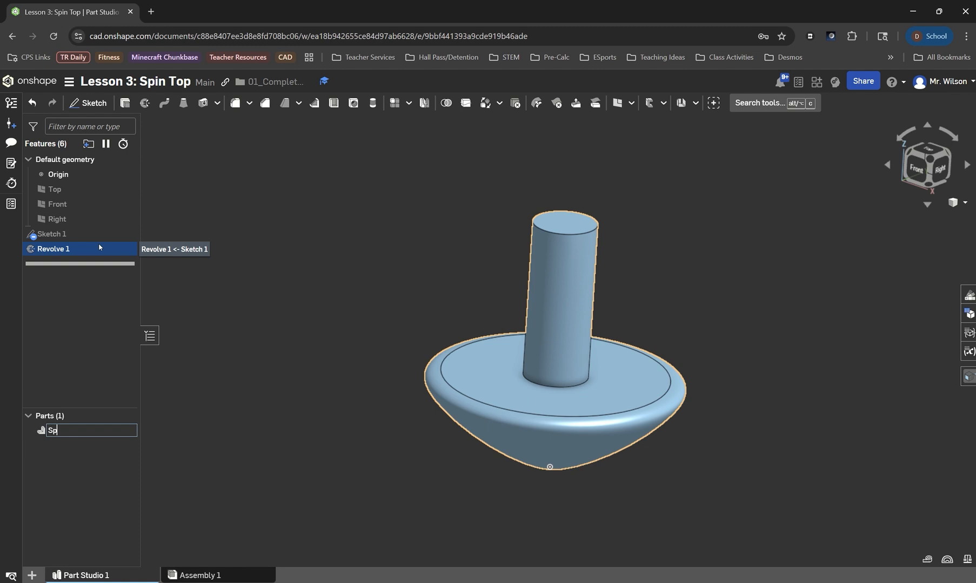
{"action": "type", "text": "in Top"}
{"action": "key", "text": "Return"}
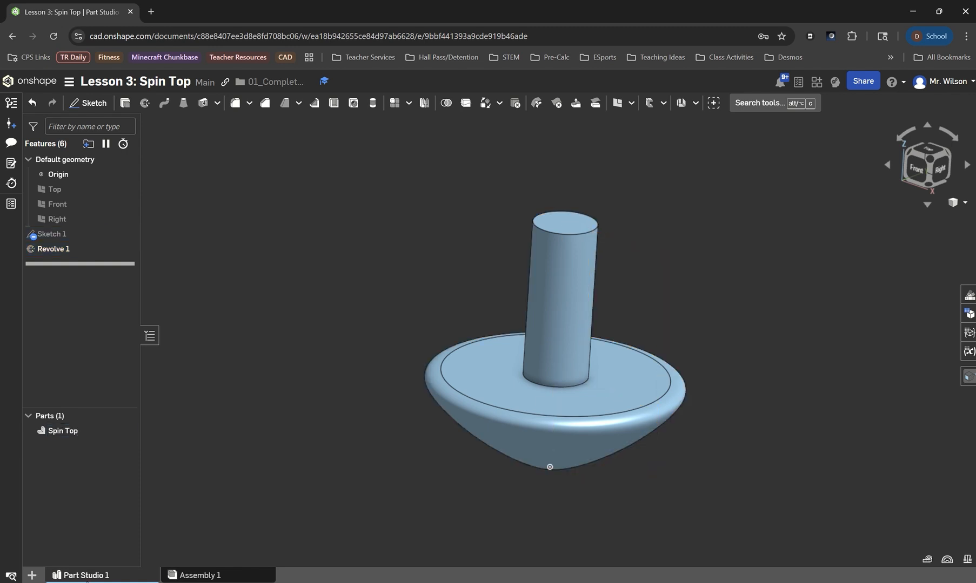
Rename the Part Studio tab as Spin Top.
{"action": "right_click", "coordinate": [93, 577]}
{"action": "left_click", "coordinate": [88, 466]}
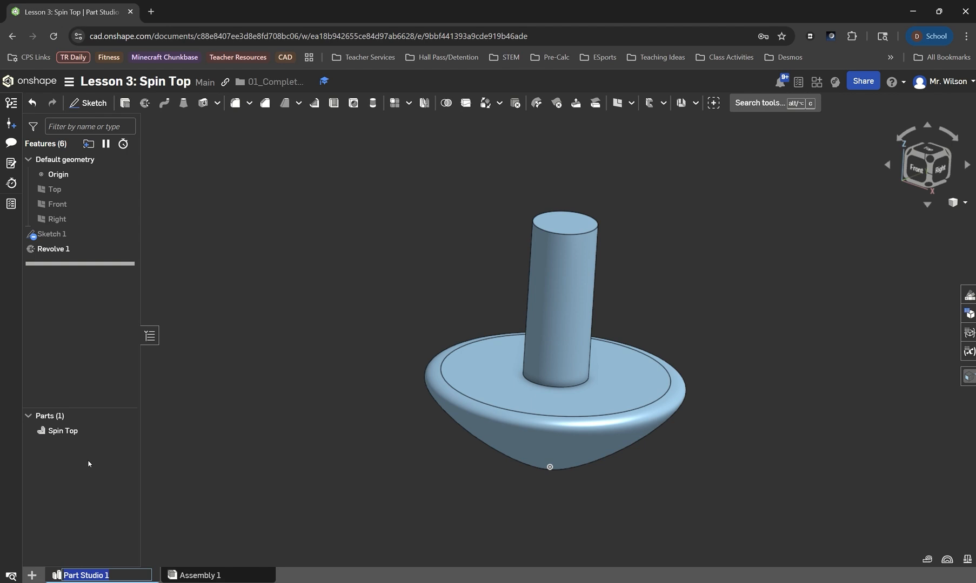
{"action": "type", "text": "Spin Top"}
{"action": "key", "text": "Return"}
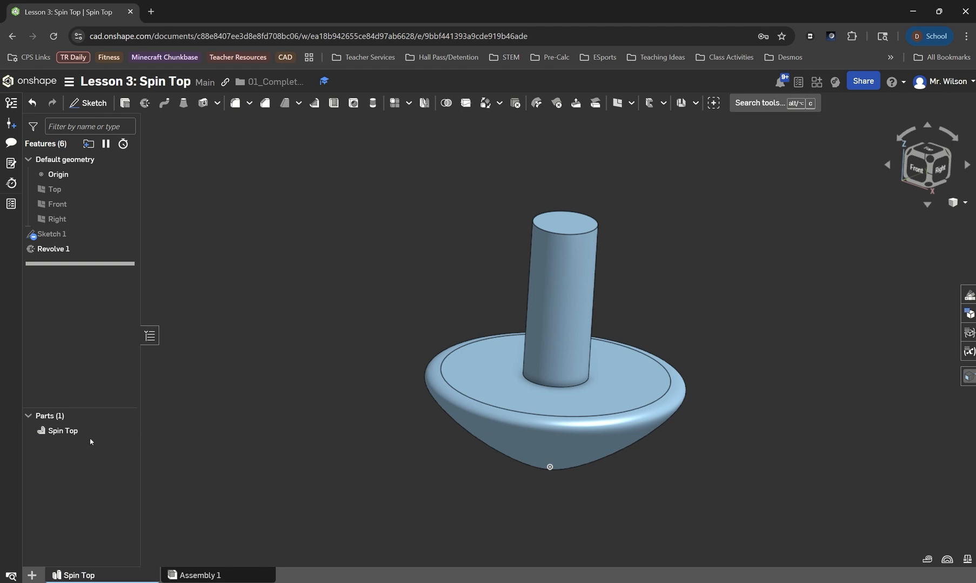
Change the part's appearance to the dark teal palette colour 0C786F.
{"action": "right_click", "coordinate": [78, 433]}
{"action": "left_click", "coordinate": [122, 284]}
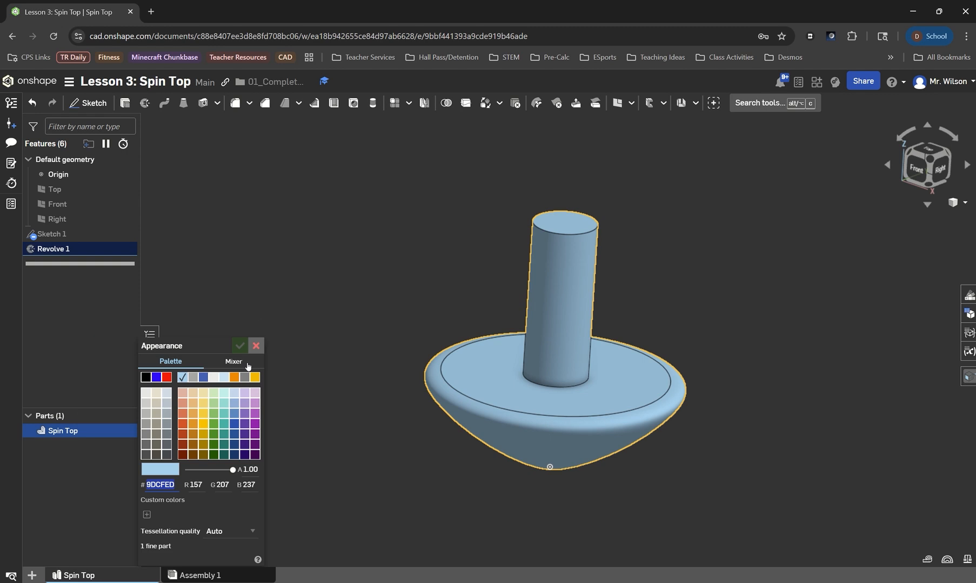
{"action": "left_click", "coordinate": [223, 434]}
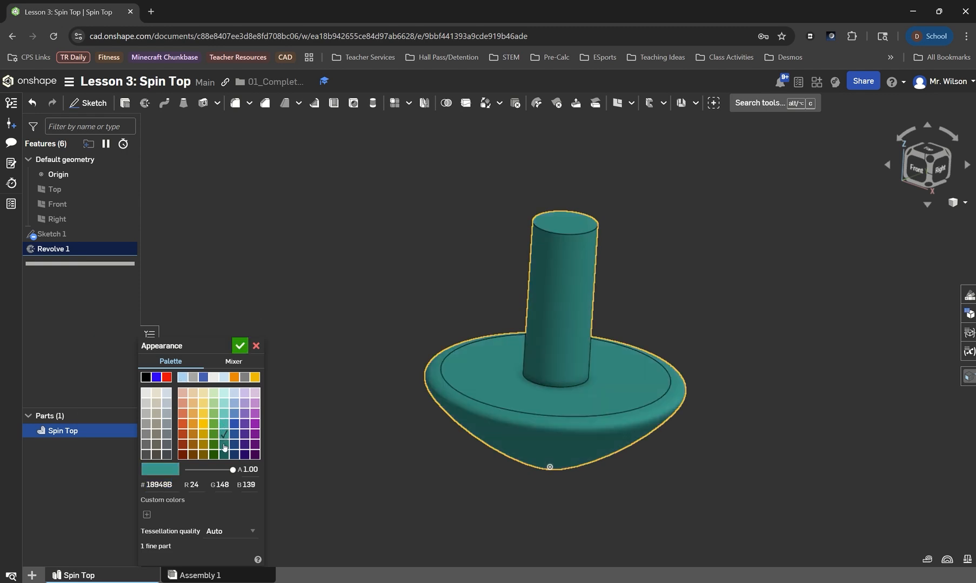
{"action": "left_click", "coordinate": [224, 446]}
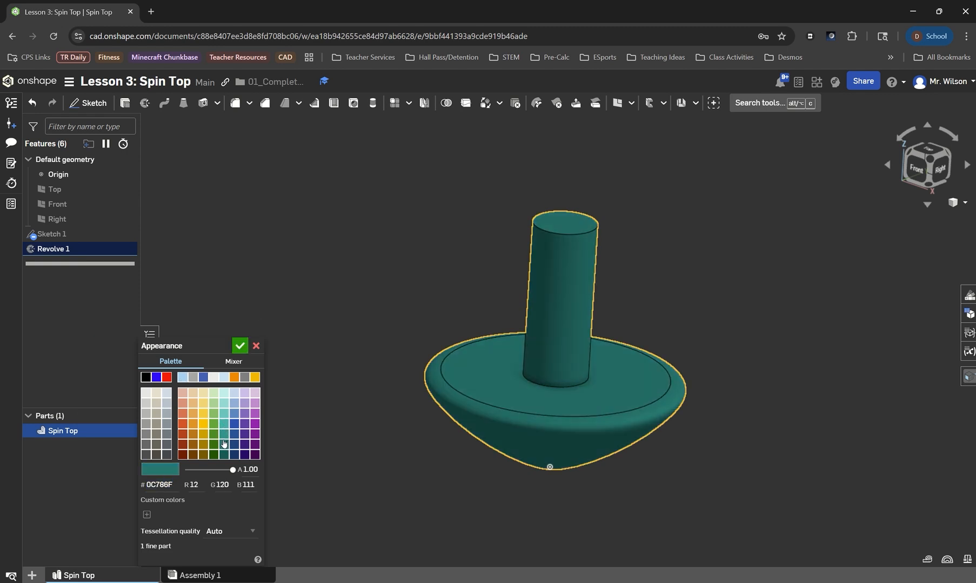
{"action": "left_click", "coordinate": [239, 347]}
{"action": "right_click", "coordinate": [292, 391]}
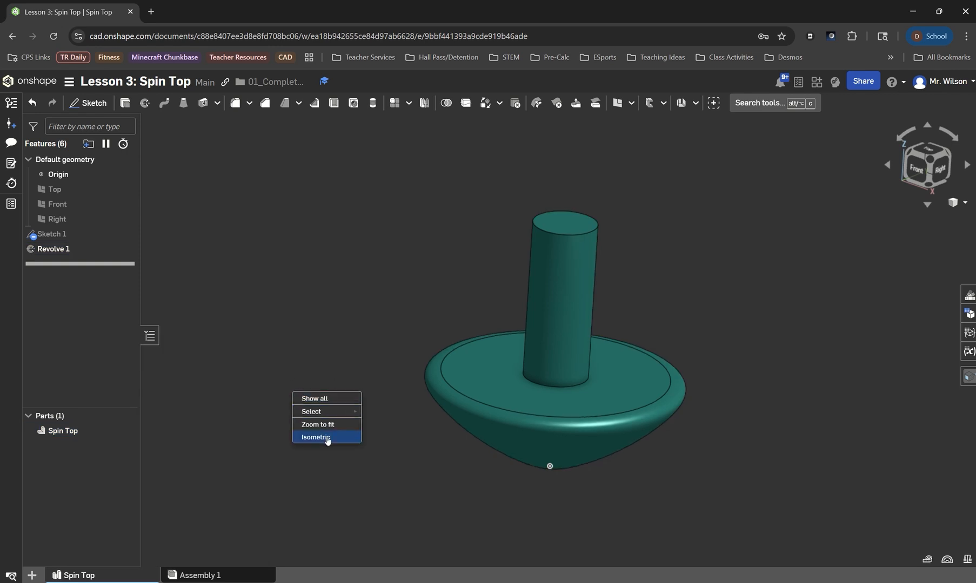
{"action": "left_click", "coordinate": [318, 439]}
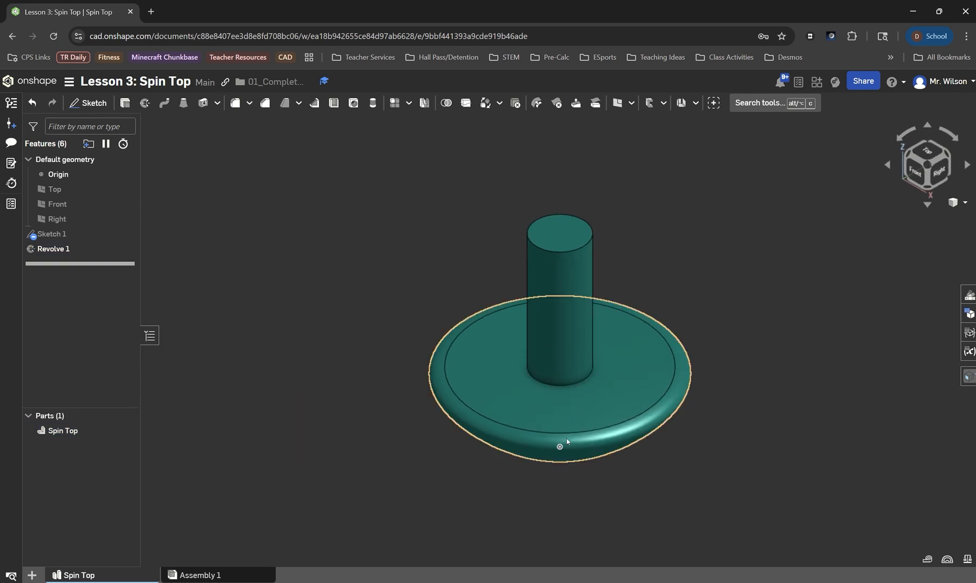